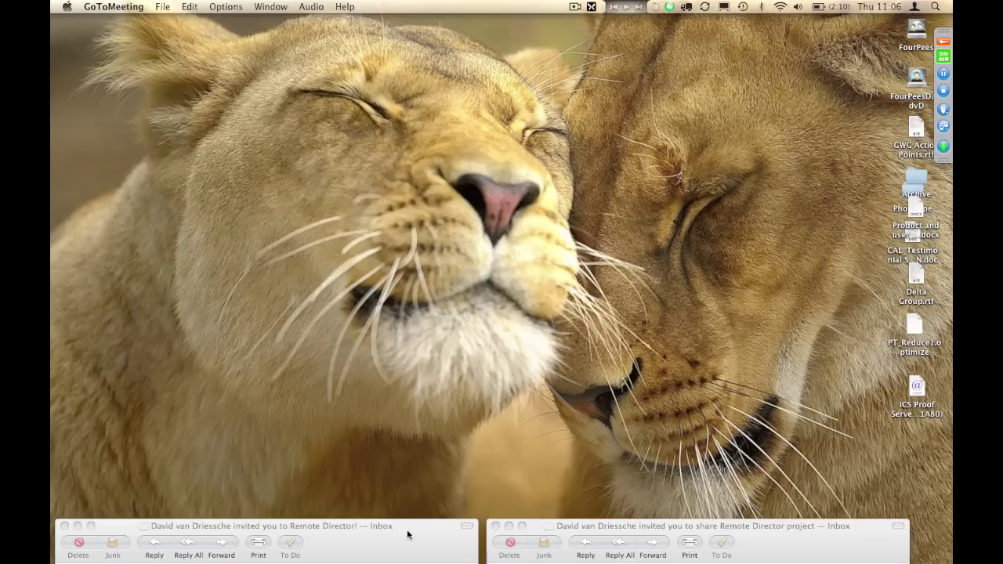
# - Open the shared Monday Magazine - Cover Image Versions project from its e-mail invitation and log in with the remembered account
pyautogui.moveTo(407, 535); pyautogui.dragTo(550, 40)
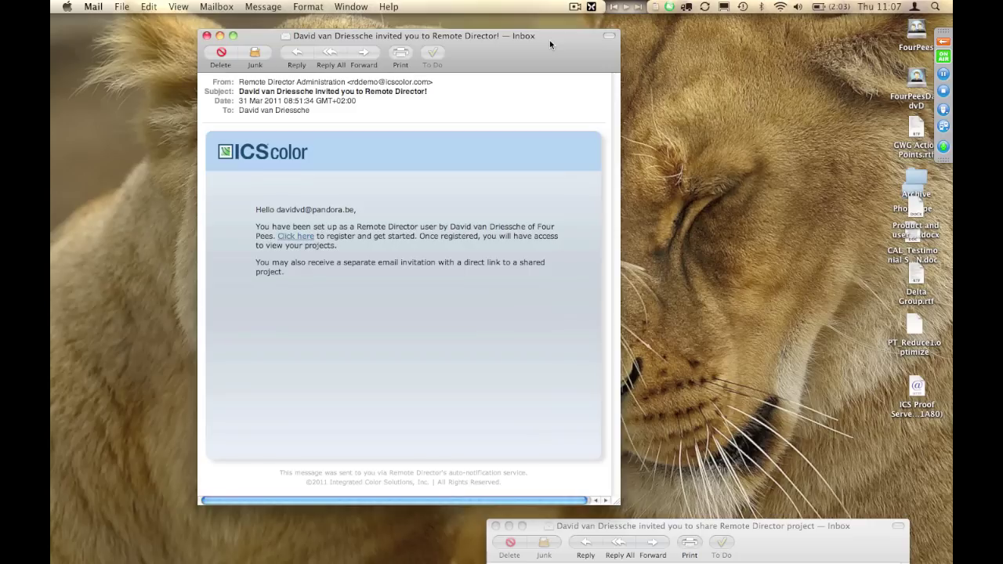
pyautogui.click(207, 36)
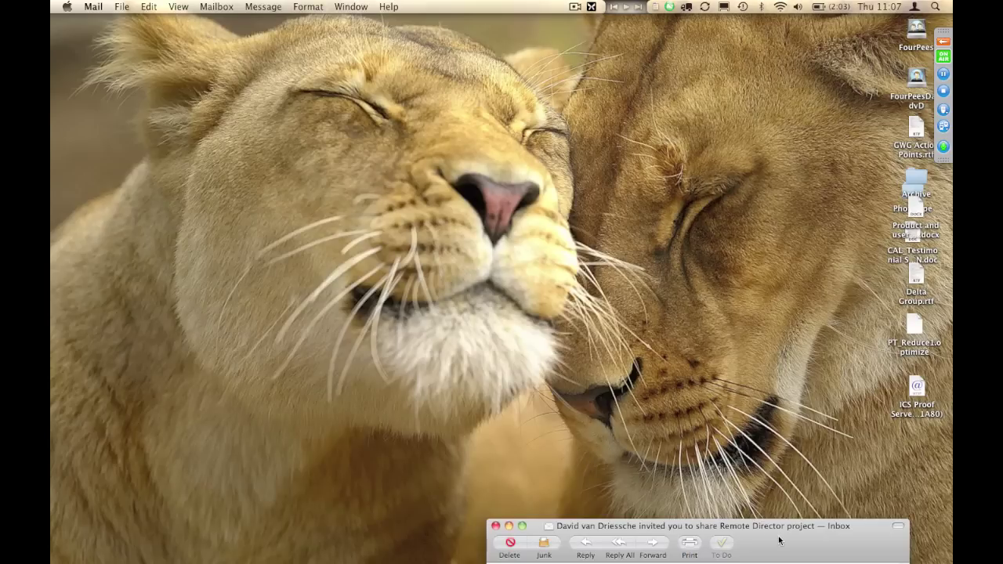
pyautogui.moveTo(780, 540); pyautogui.dragTo(548, 38)
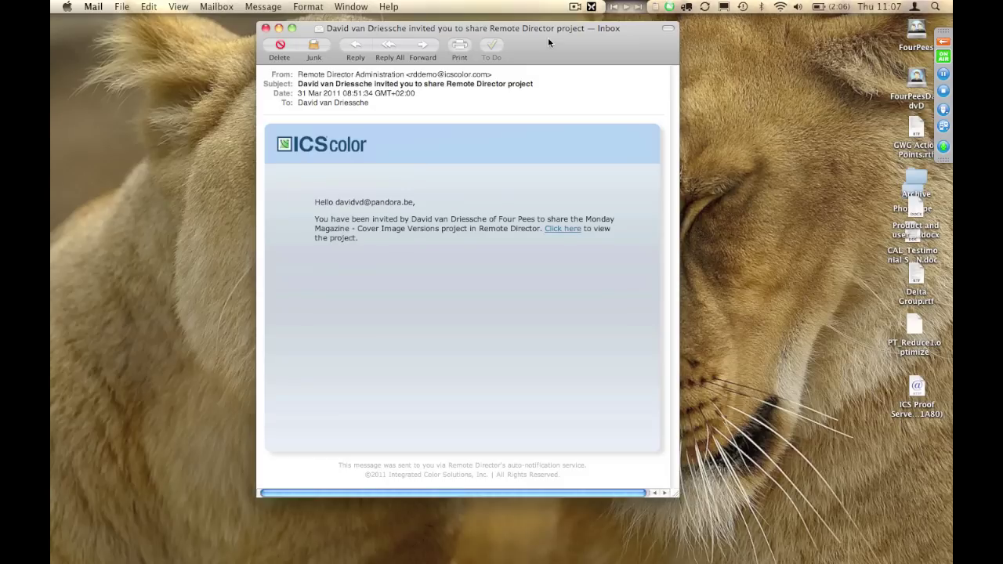
pyautogui.click(566, 229)
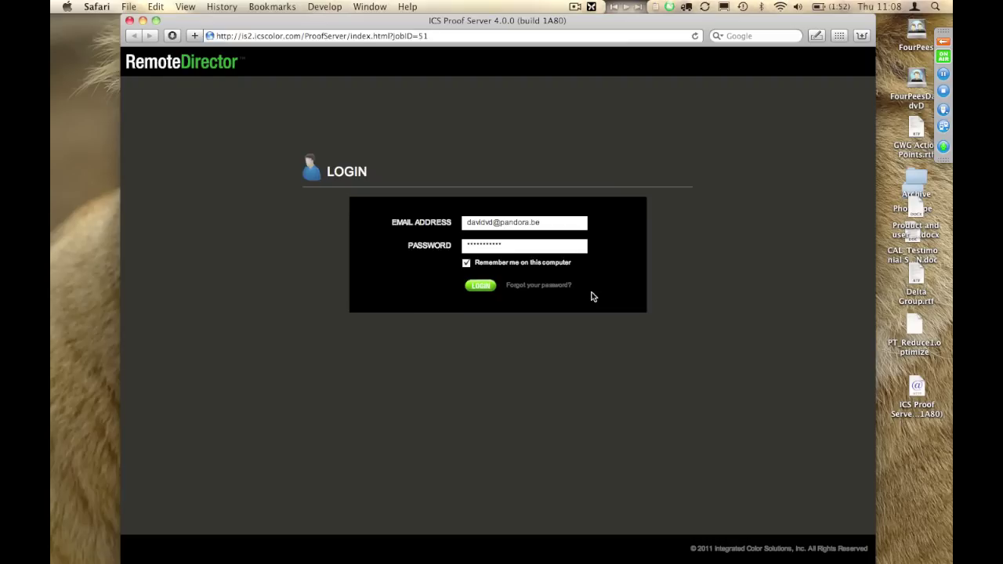
pyautogui.click(486, 287)
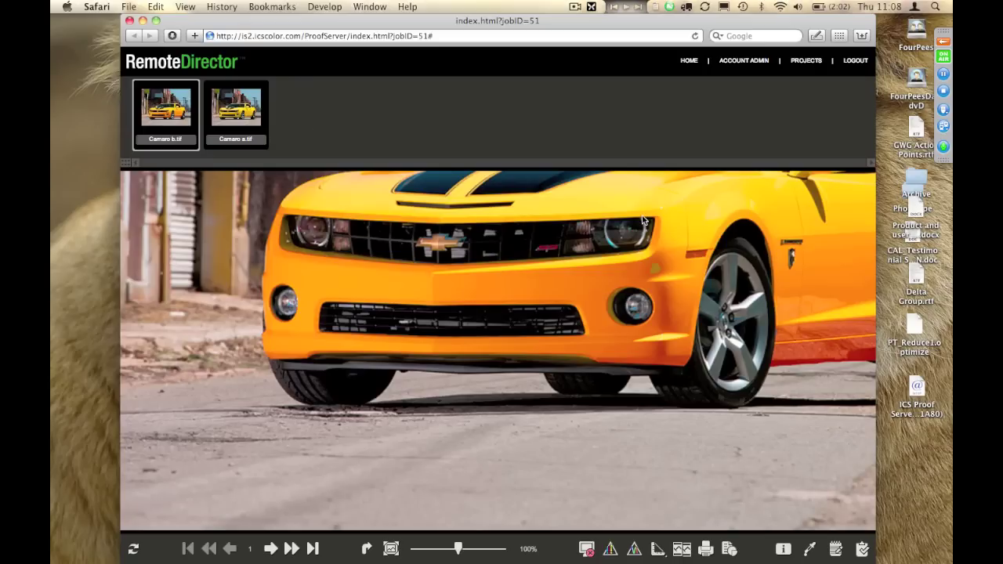
# - Inspect Camaro b.tif at 313% zoom, switch briefly to Camaro a.tif and back, and fit the image to the window
pyautogui.scroll(-5, 643, 220)
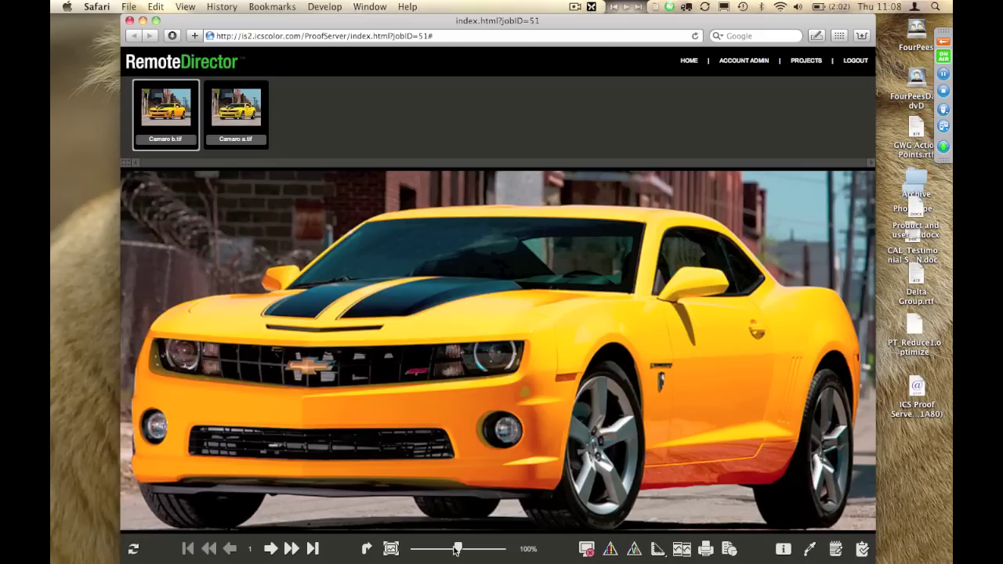
pyautogui.moveTo(455, 550); pyautogui.dragTo(481, 552)
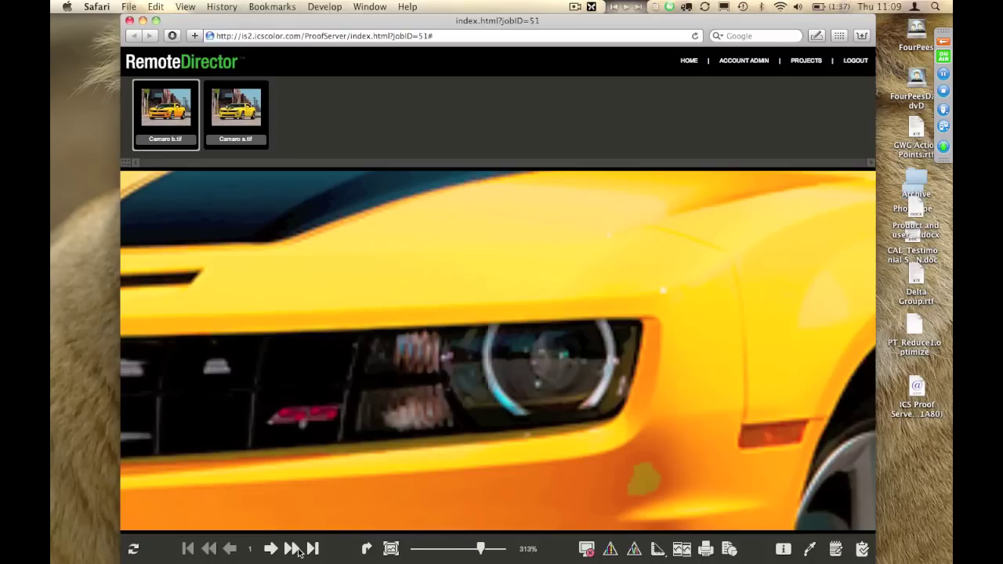
pyautogui.click(272, 549)
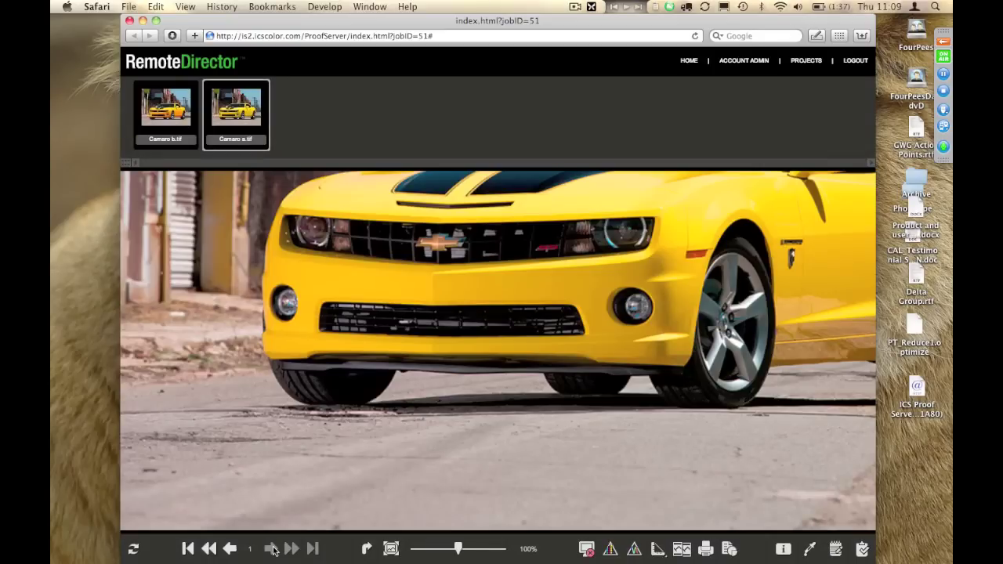
pyautogui.click(232, 549)
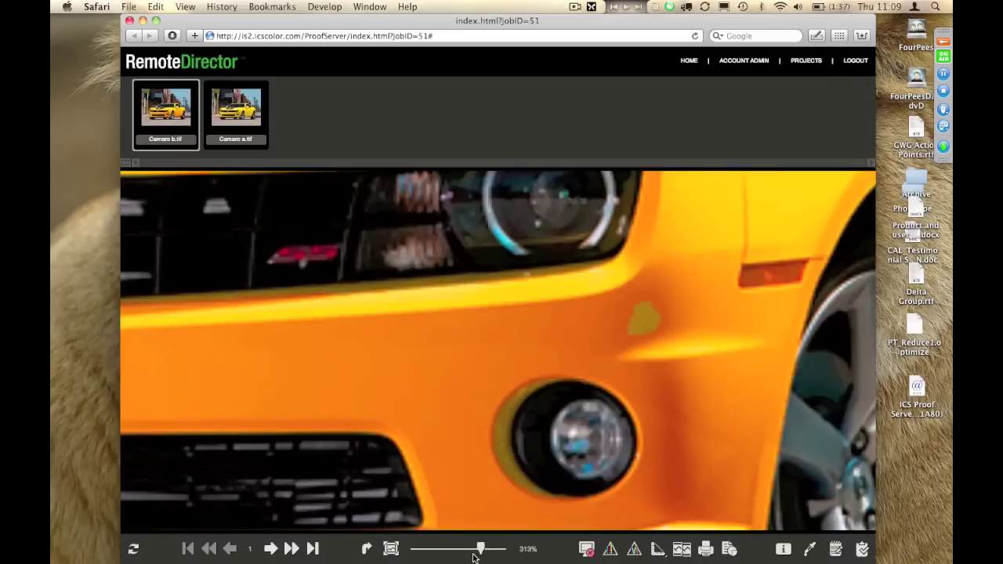
pyautogui.click(392, 550)
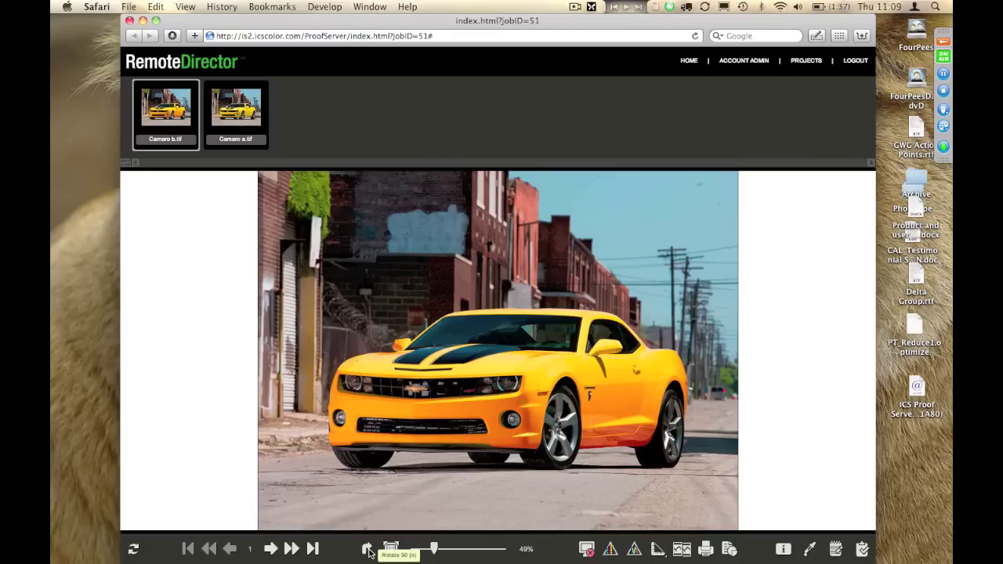
# - Rotate the view of Camaro b.tif in 90-degree steps through one full turn
pyautogui.click(367, 550)
pyautogui.click(367, 549)
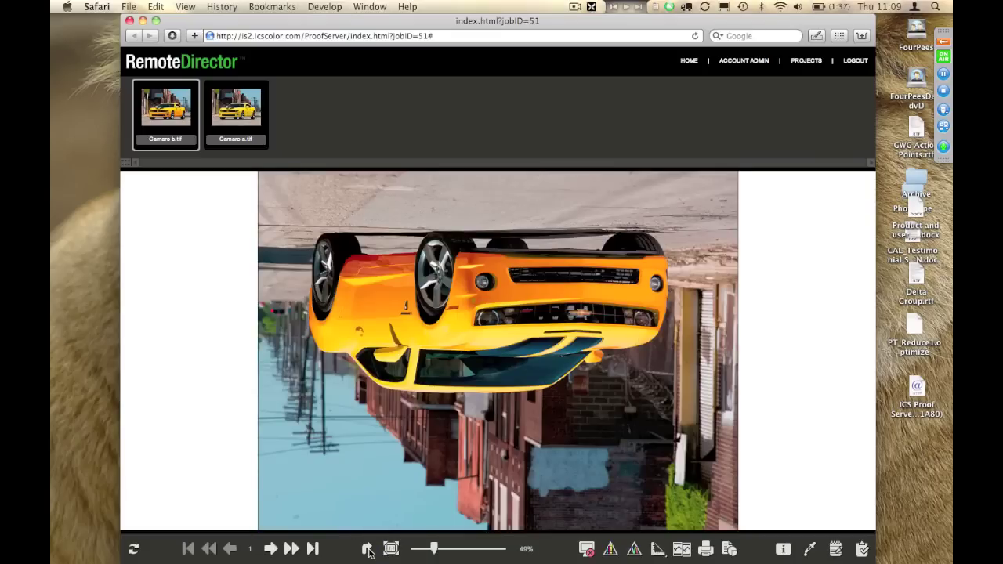
pyautogui.click(367, 549)
pyautogui.click(367, 549)
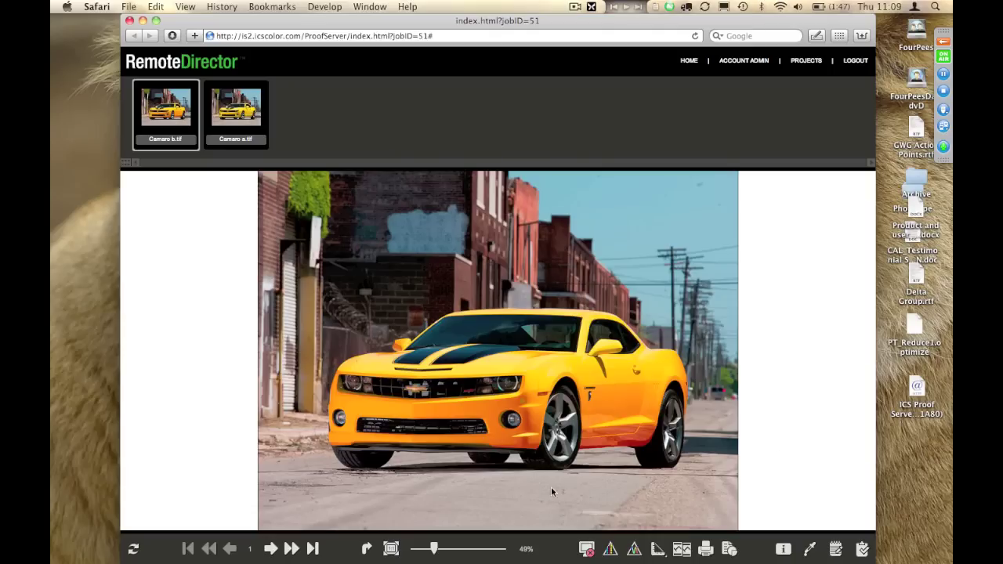
# - Examine the headlight, front wheel and windshield areas of Camaro b.tif at zoom levels of 137% and 196%
pyautogui.moveTo(436, 550); pyautogui.dragTo(464, 550)
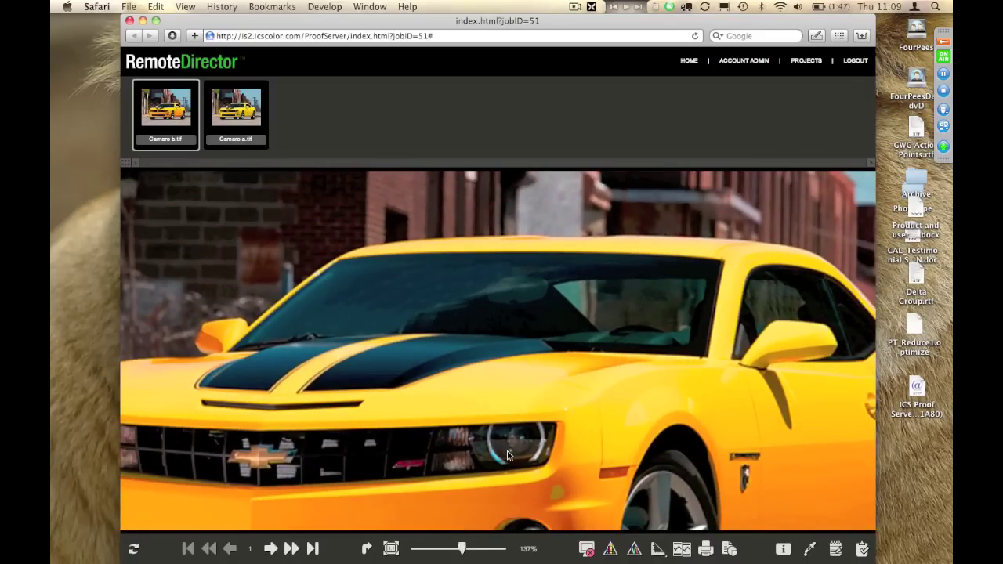
pyautogui.moveTo(507, 448); pyautogui.dragTo(508, 315)
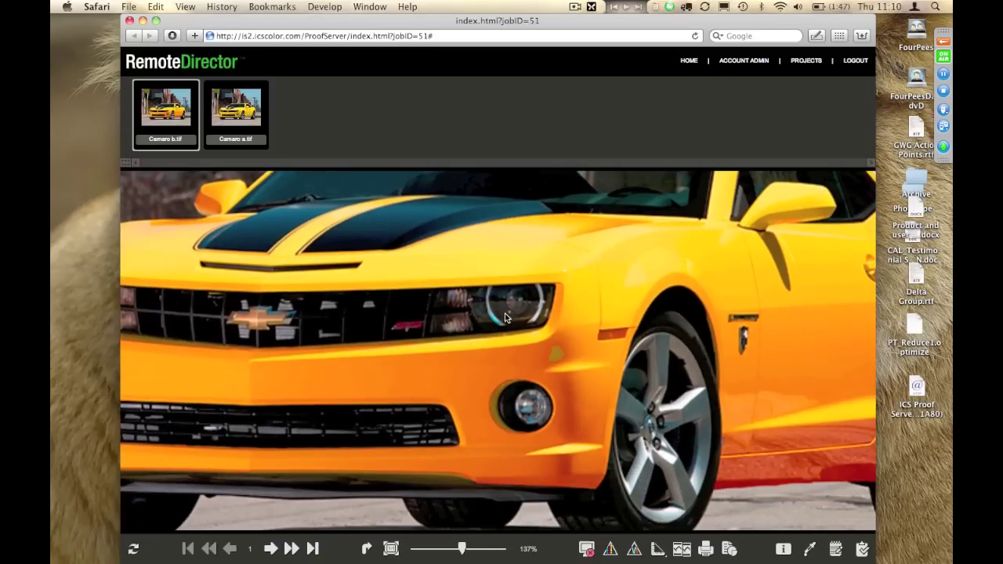
pyautogui.moveTo(463, 548)
pyautogui.mouseDown()
pyautogui.moveTo(503, 551)
pyautogui.moveTo(469, 553)
pyautogui.mouseUp()
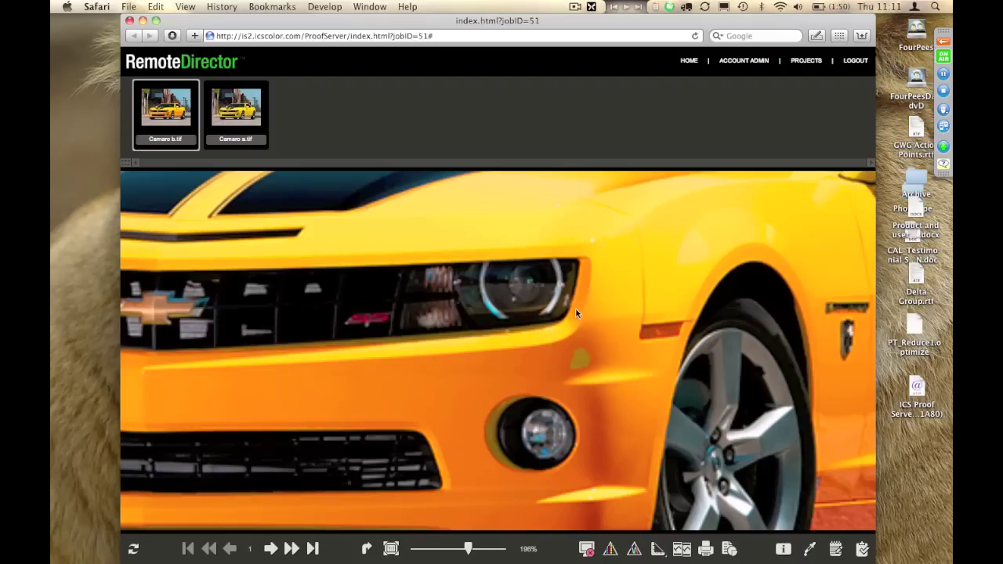
pyautogui.moveTo(584, 278); pyautogui.dragTo(420, 471)
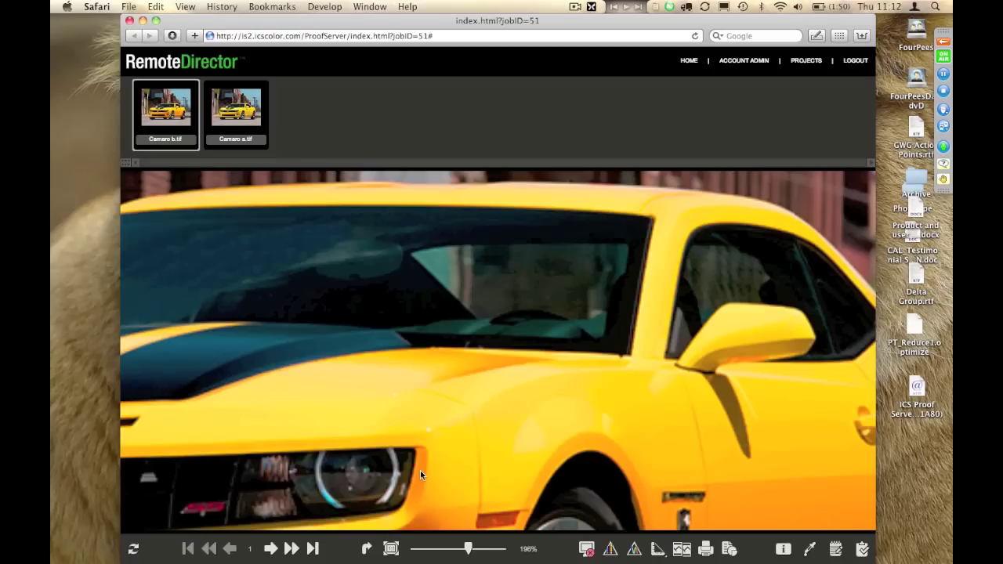
# - Check the color warning overlays on Camaro b.tif, glance at the attendee Questions window, and hide the overlay again
pyautogui.click(611, 550)
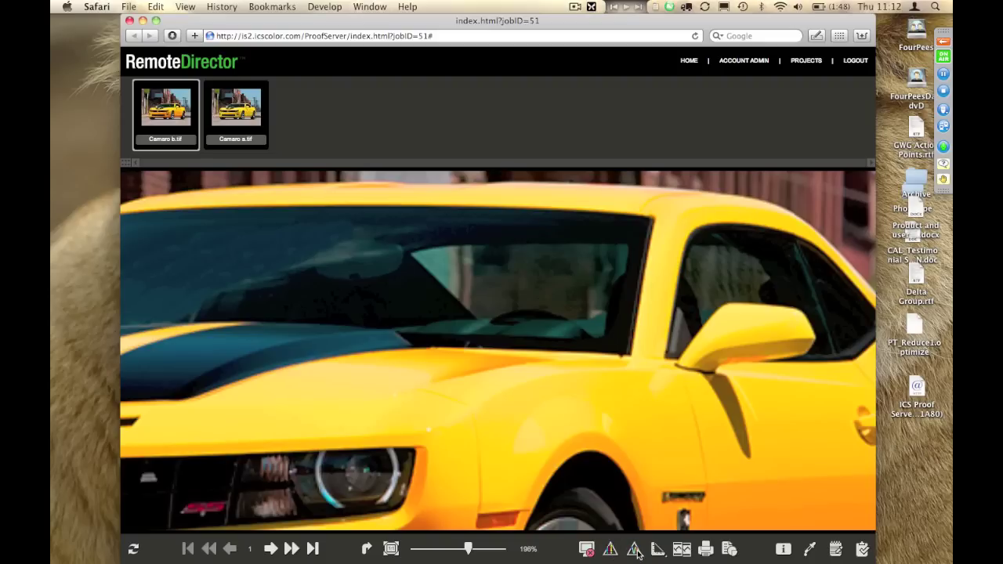
pyautogui.click(634, 550)
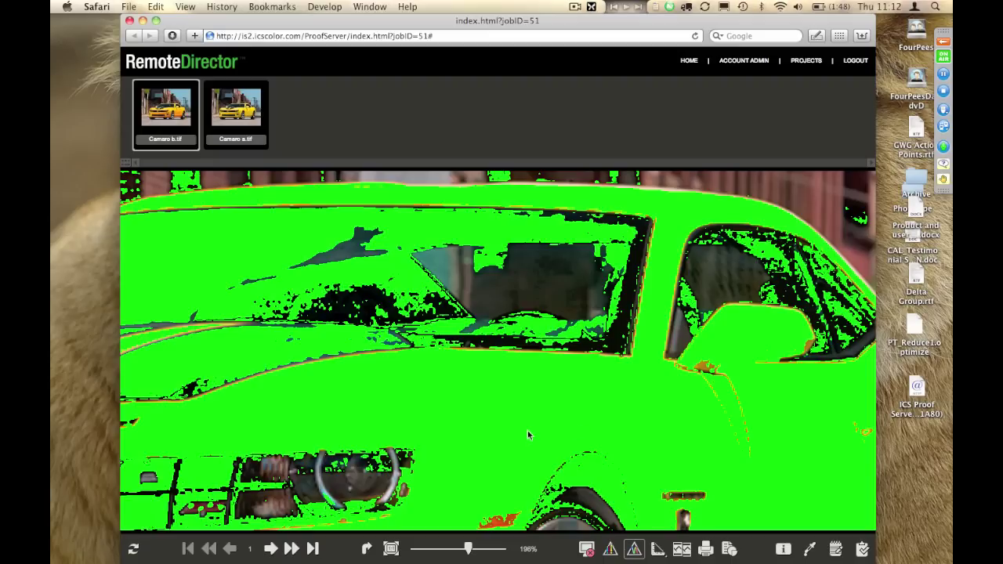
pyautogui.click(945, 170)
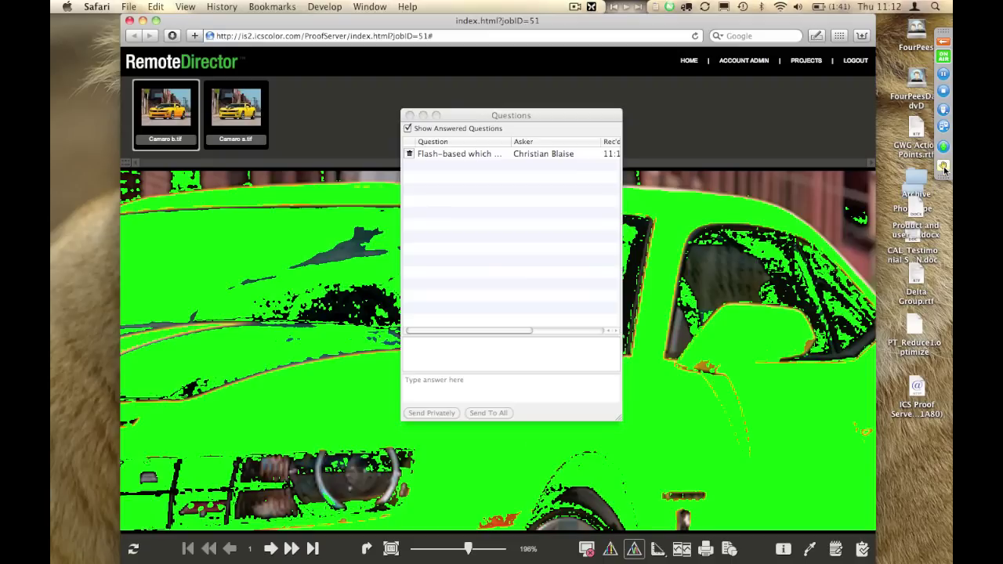
pyautogui.click(410, 116)
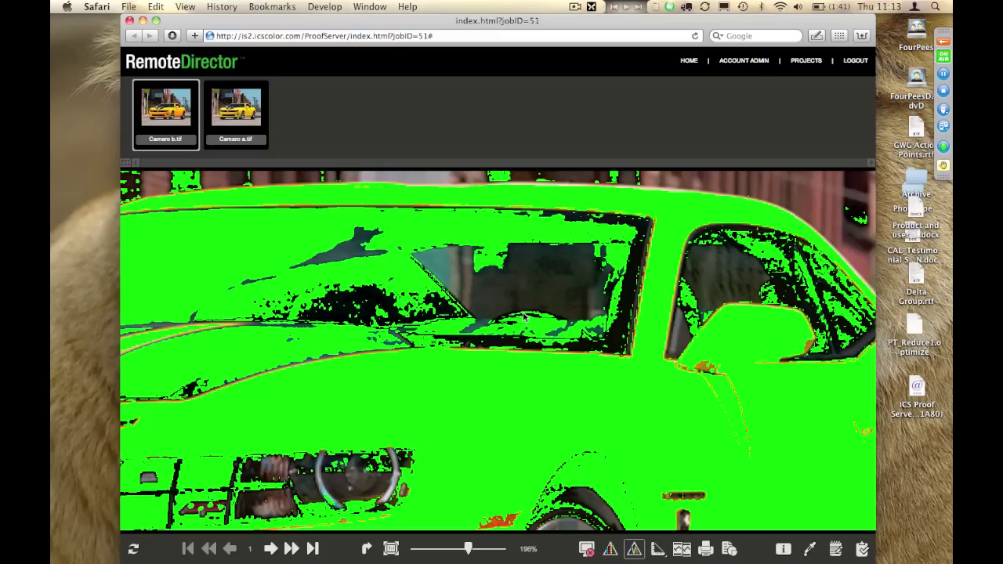
pyautogui.click(635, 551)
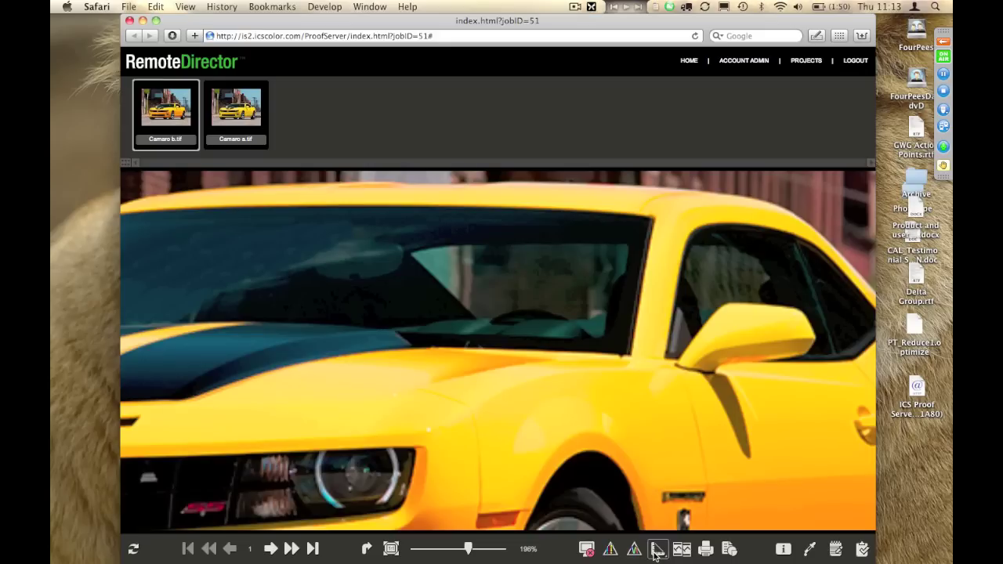
# - Measure a rectangular area on the front fender of Camaro b.tif, just below the side mirror
pyautogui.click(656, 551)
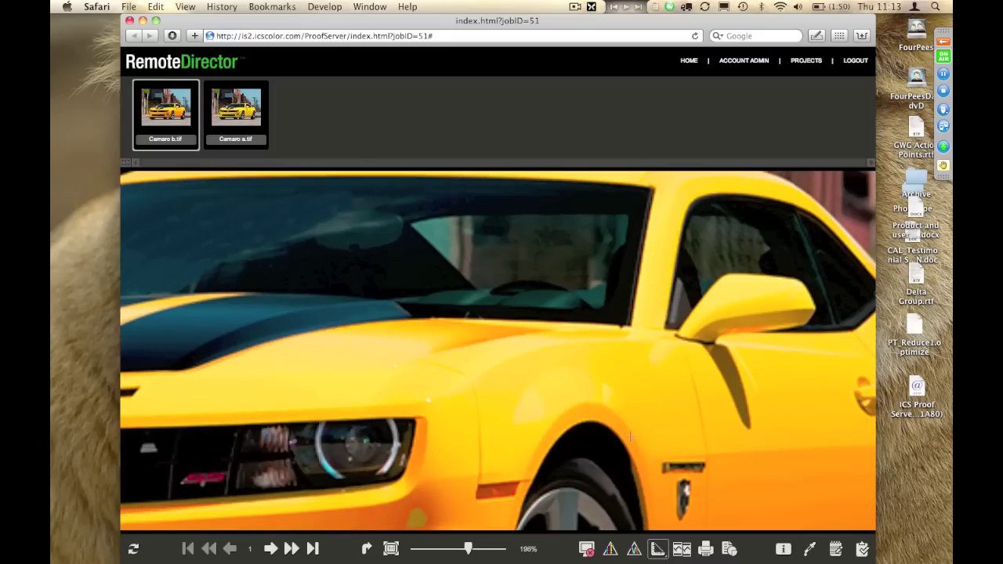
pyautogui.moveTo(616, 353); pyautogui.dragTo(707, 458)
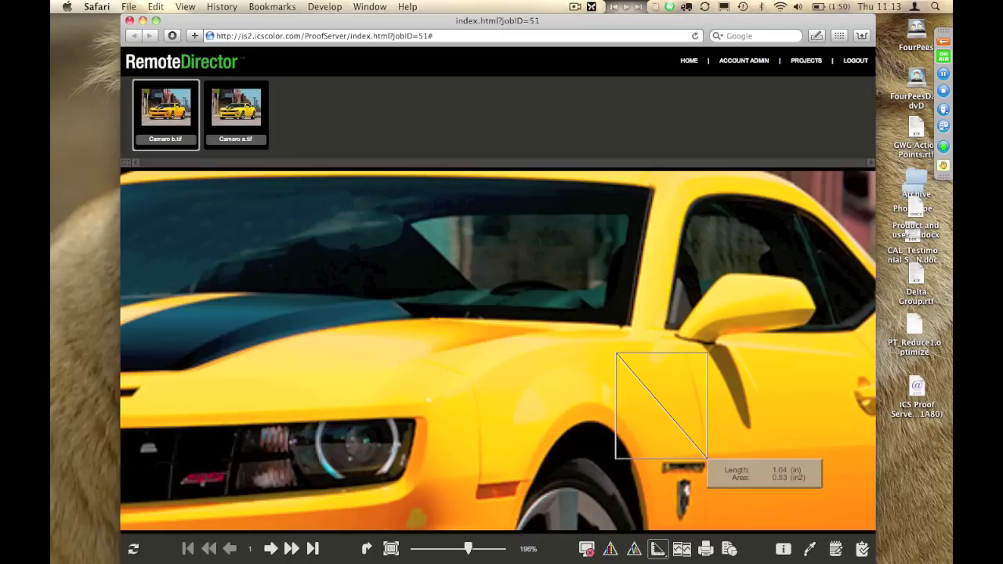
pyautogui.scroll(-5, 498, 351)
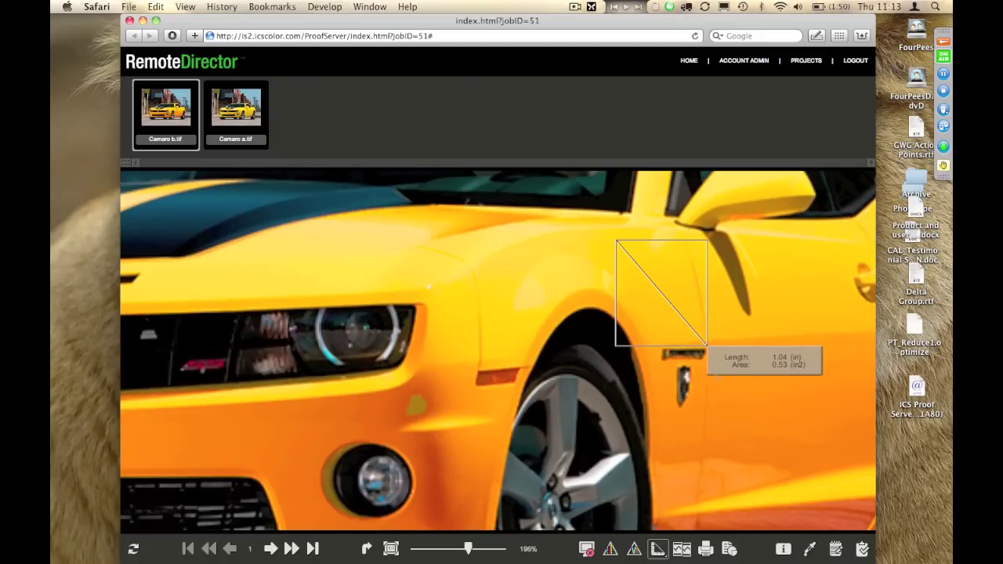
pyautogui.scroll(-4, 706, 453)
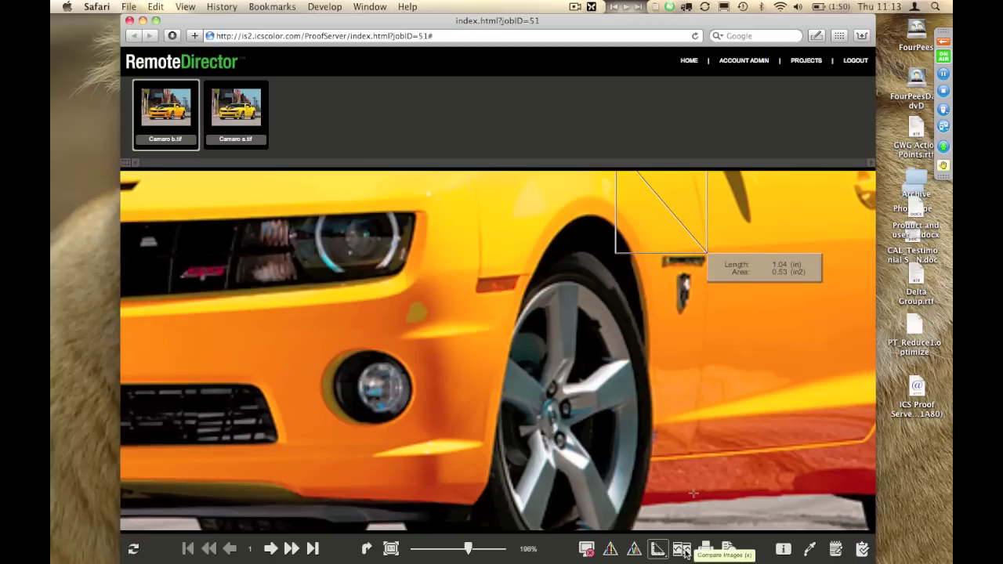
# - Compare Camaro b.tif and Camaro a.tif side by side, with both views showing the front of the car at 99% zoom
pyautogui.click(683, 551)
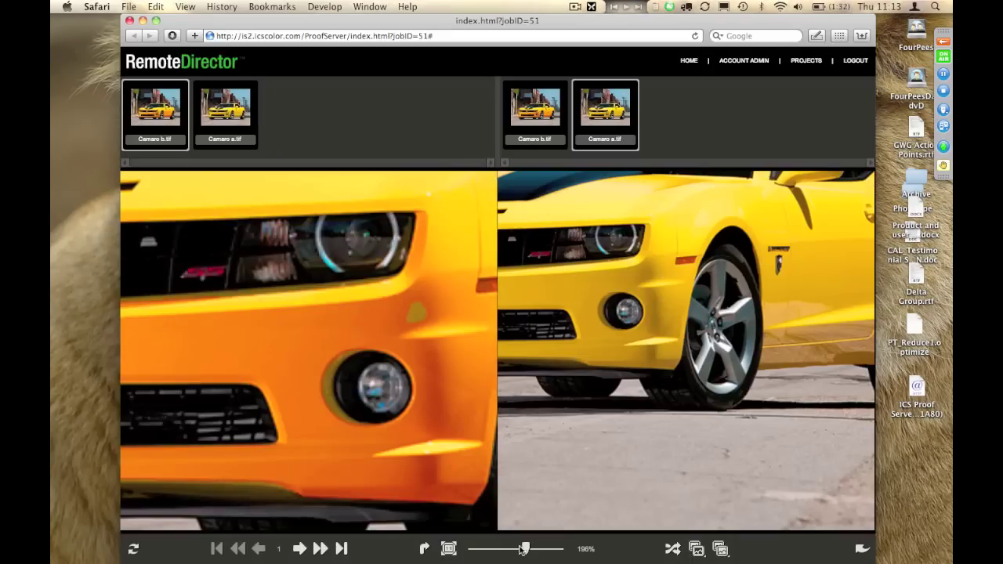
pyautogui.moveTo(526, 549); pyautogui.dragTo(488, 553)
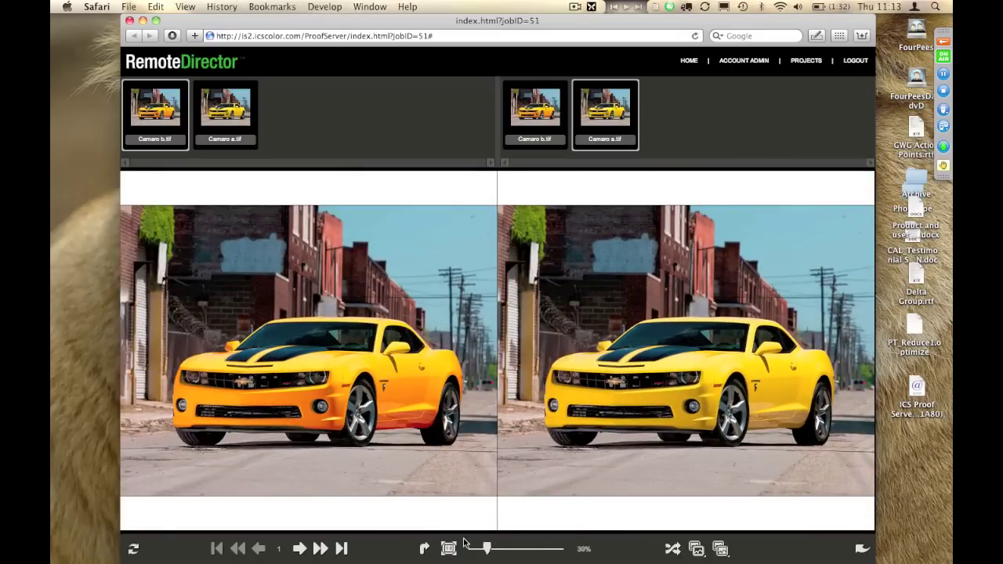
pyautogui.click(450, 550)
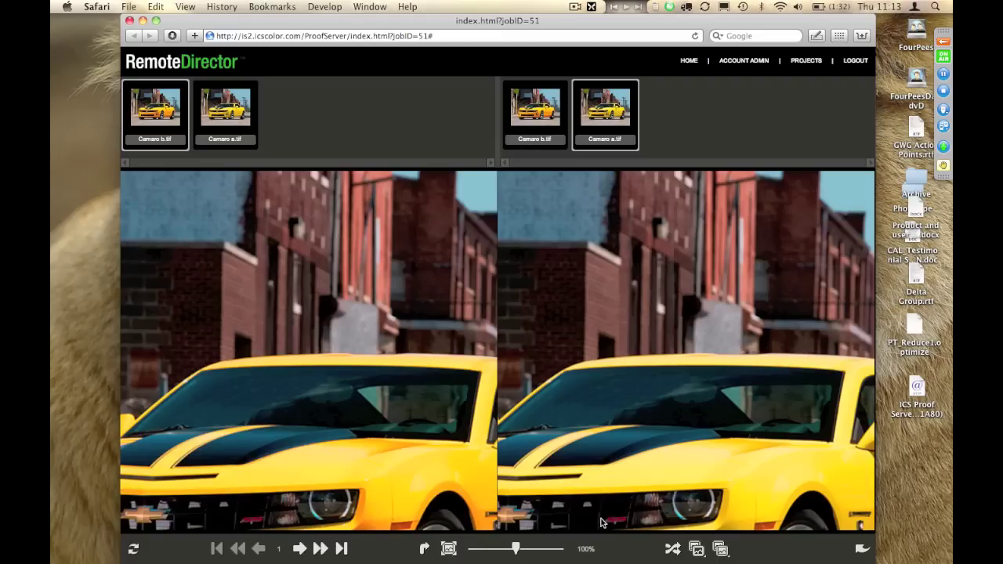
pyautogui.moveTo(664, 458); pyautogui.dragTo(608, 270)
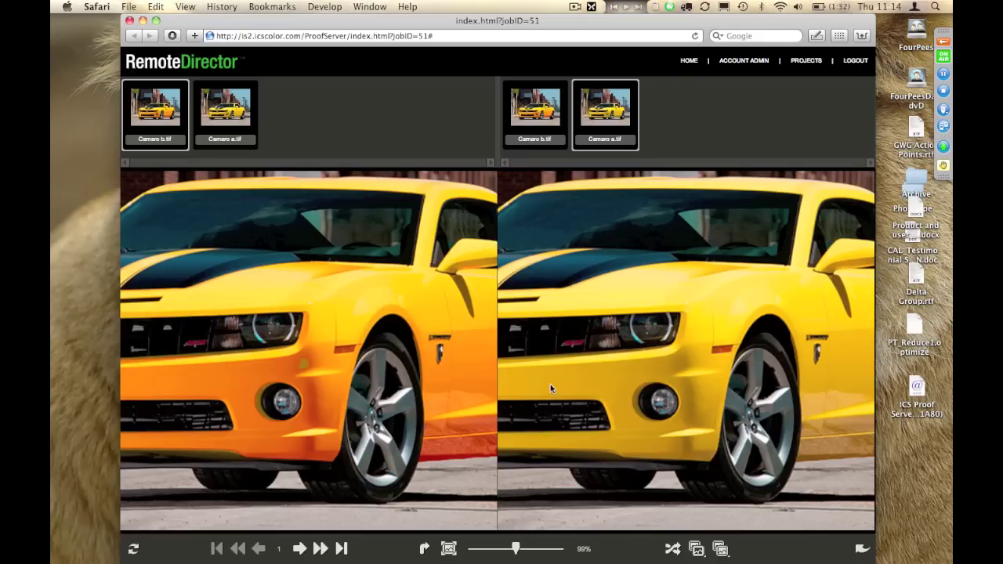
# - Overlay the difference mask on Camaro a.tif and set the mask color to cyan
pyautogui.click(700, 553)
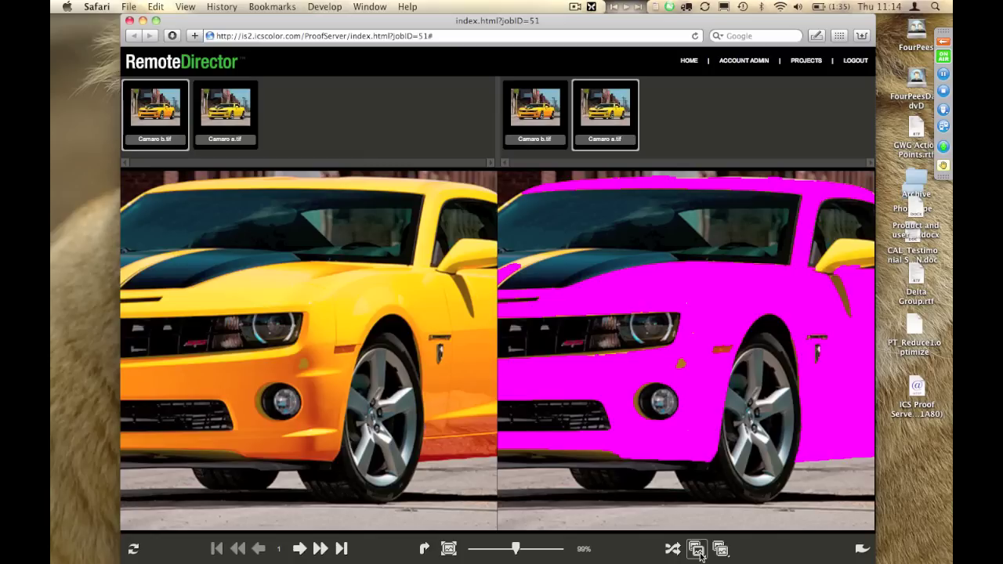
pyautogui.click(700, 552)
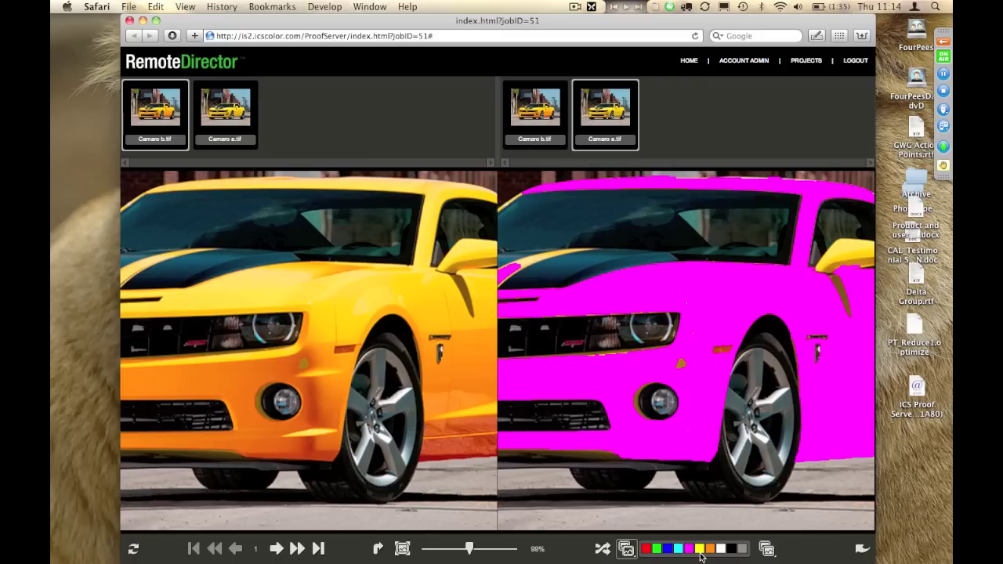
pyautogui.click(682, 551)
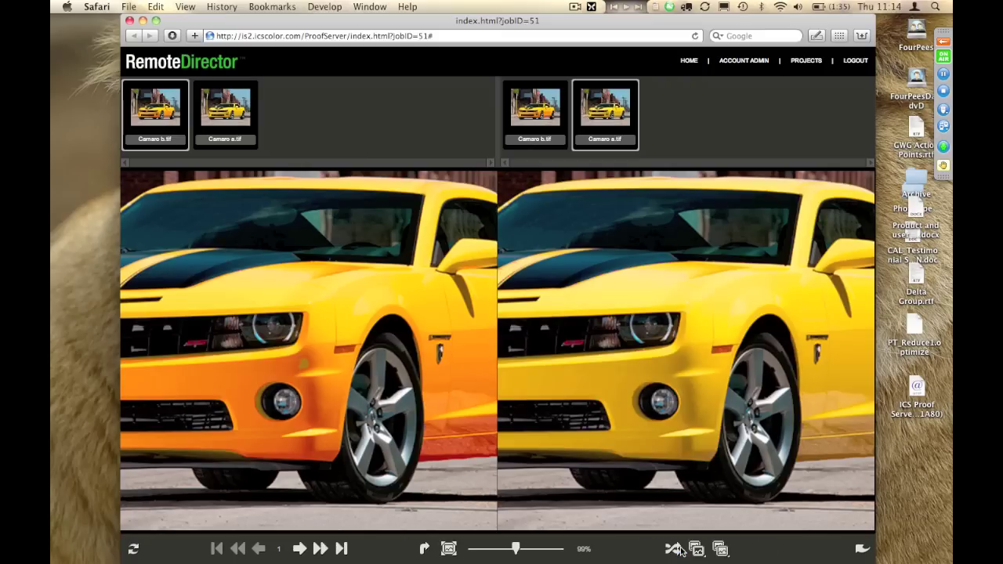
pyautogui.click(697, 550)
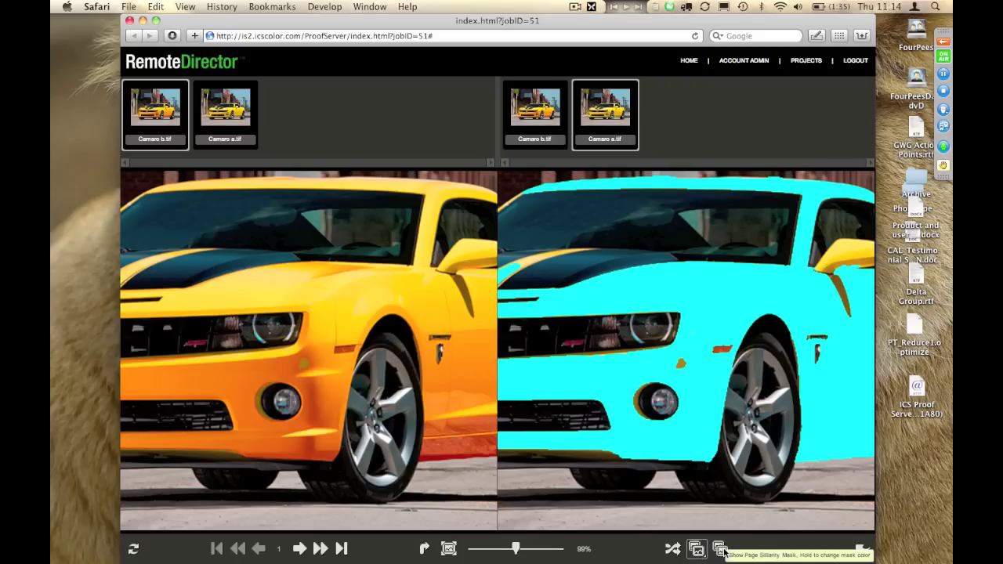
# - View the page similarity mask on Camaro a.tif with its color choices, and hide the mask again
pyautogui.click(724, 553)
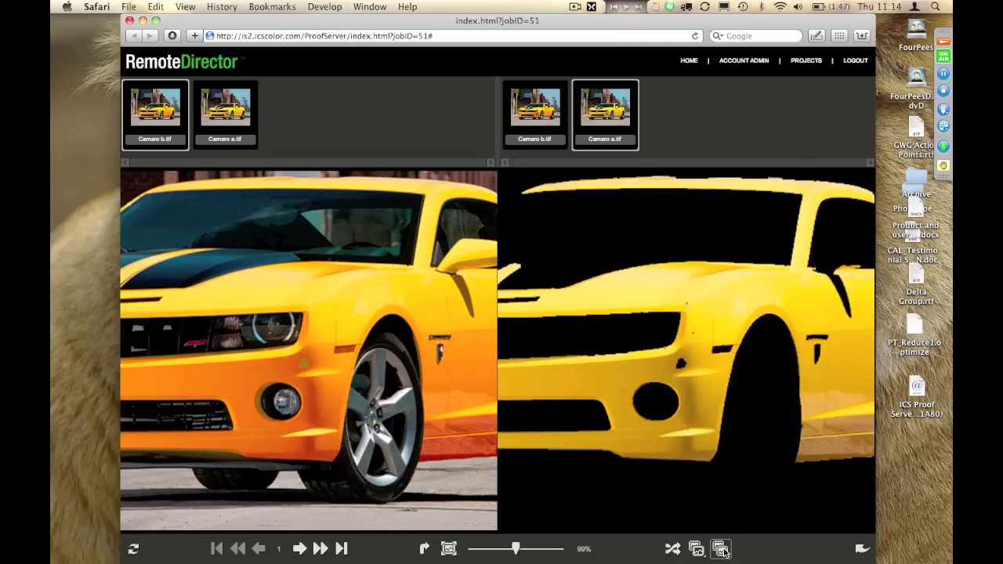
pyautogui.click(725, 553)
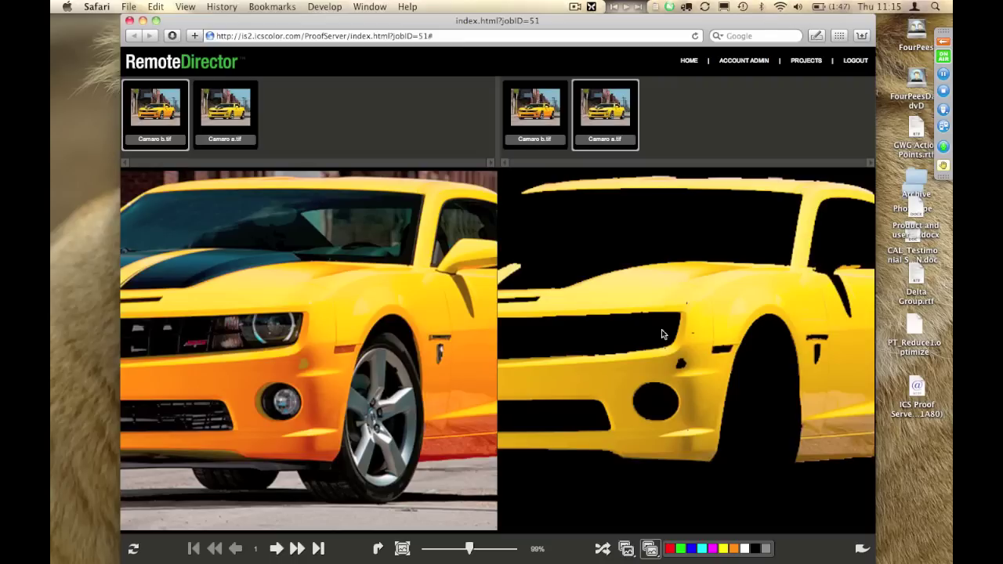
pyautogui.click(650, 550)
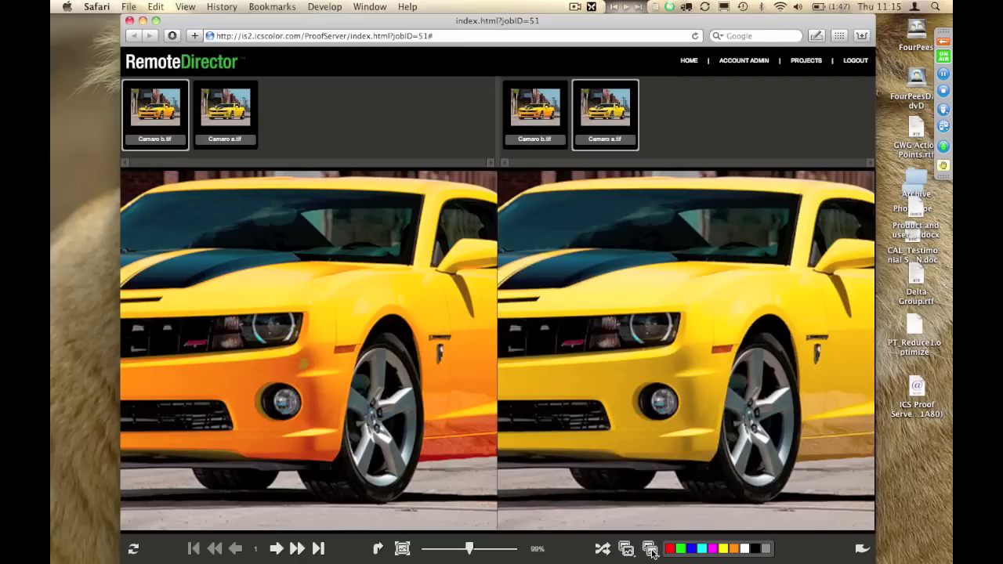
# - Turn on the shuffle mode for the two compared Camaro images
pyautogui.click(603, 550)
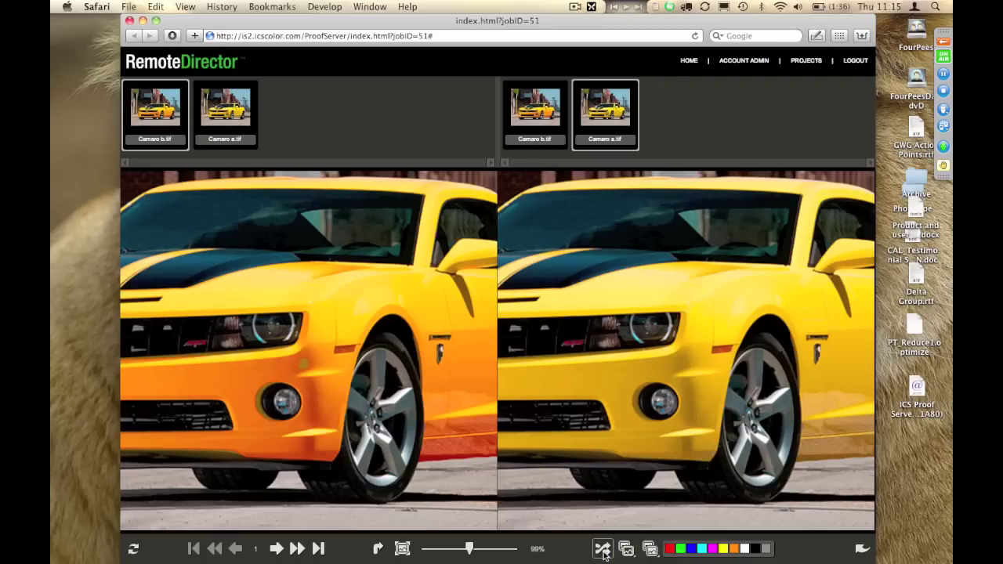